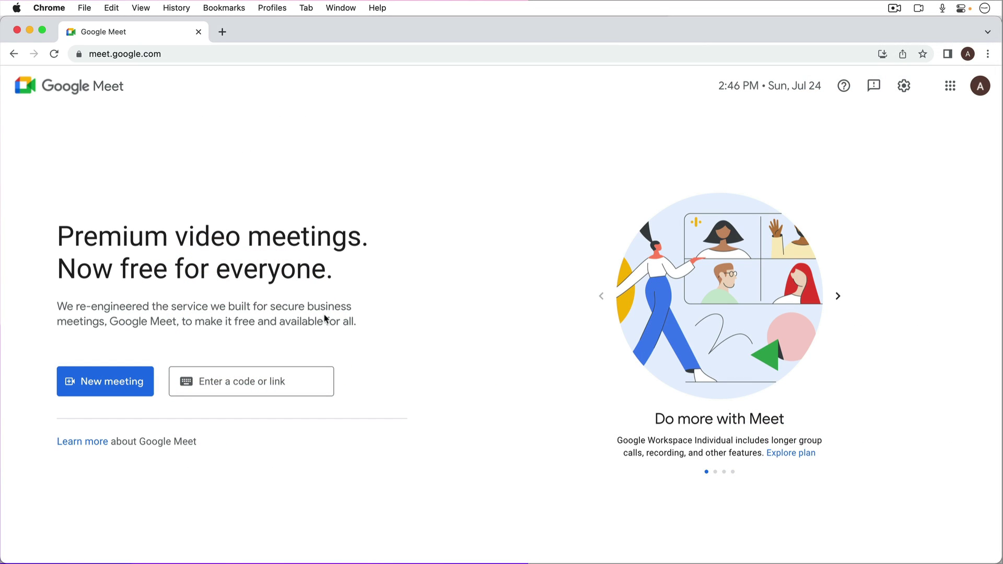
# - Start an instant meeting and dismiss the notice offering the meeting link
pyautogui.click(135, 386)
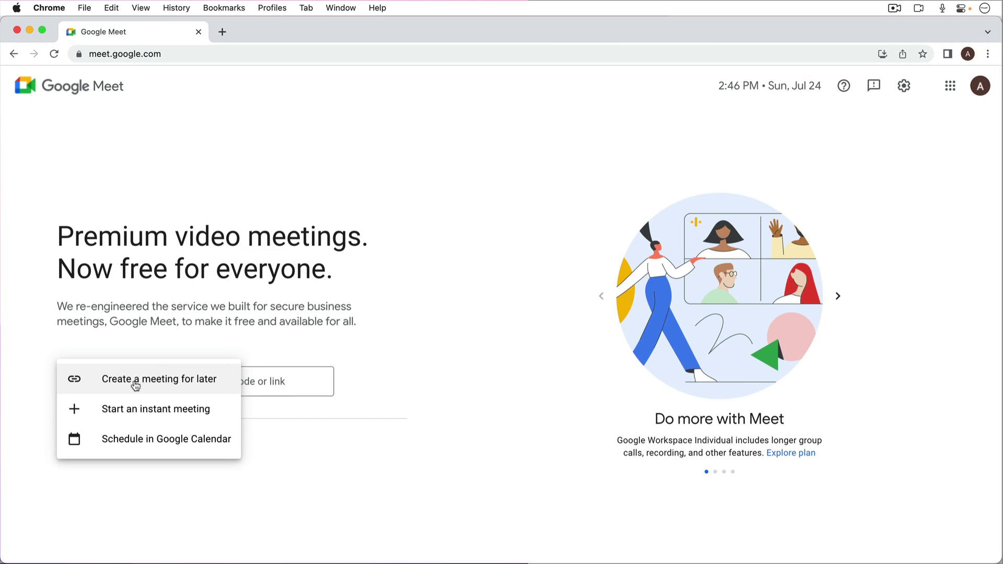
pyautogui.click(220, 416)
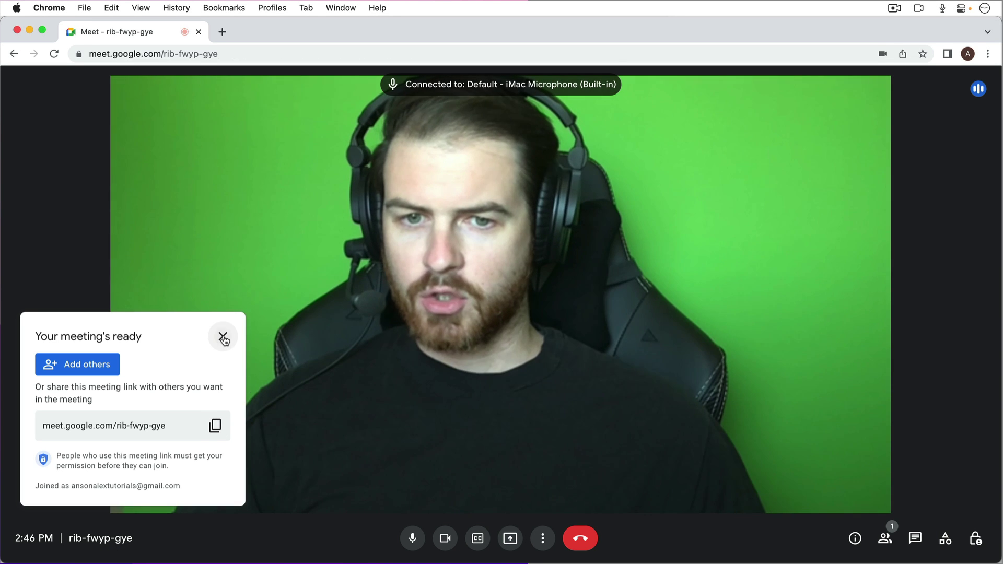
pyautogui.click(222, 336)
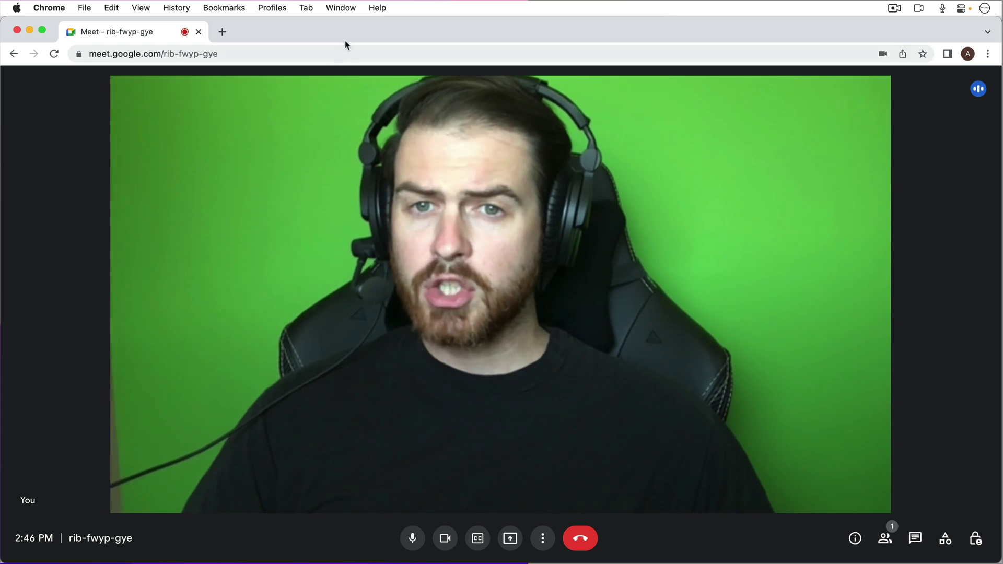
# - Move the meeting window to the other display, enlarge it to fill that screen, and keep it active
pyautogui.moveTo(335, 32); pyautogui.dragTo(0, 112)
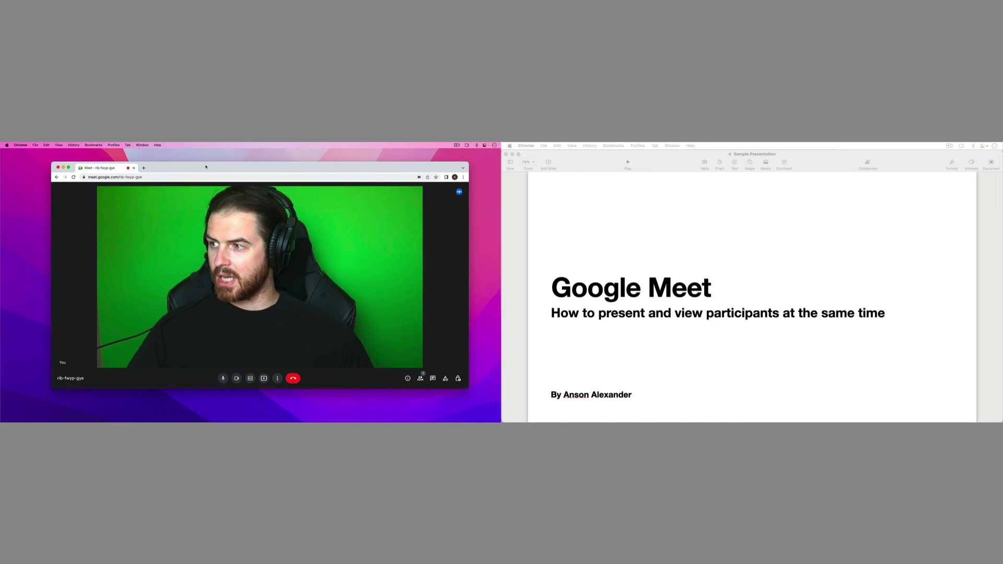
pyautogui.doubleClick(221, 175)
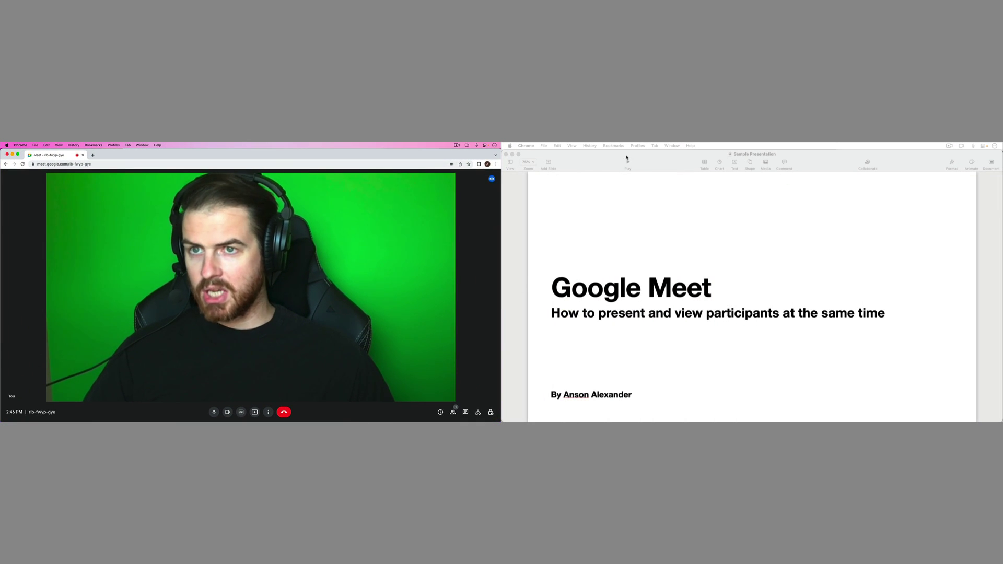
pyautogui.click(574, 235)
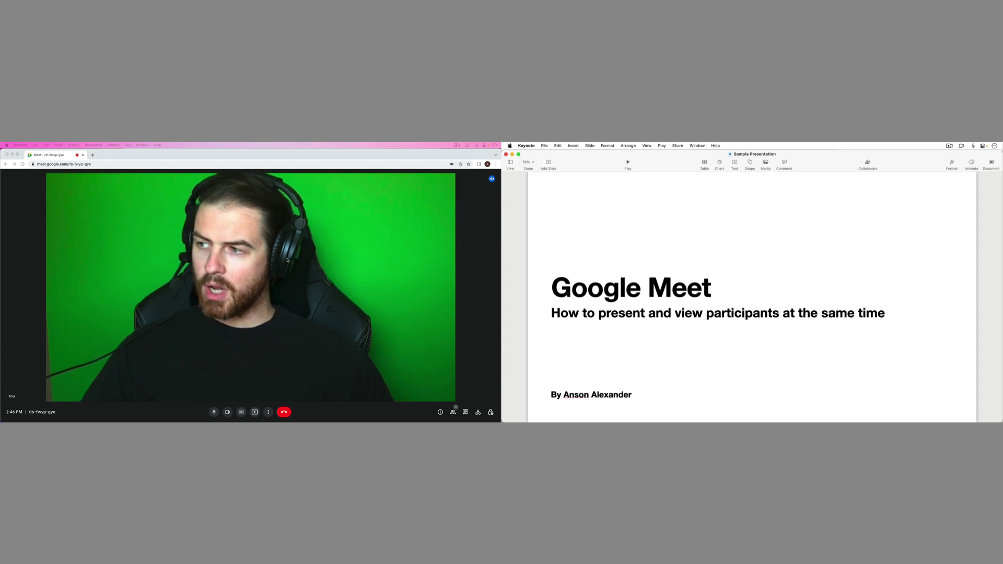
pyautogui.click(452, 211)
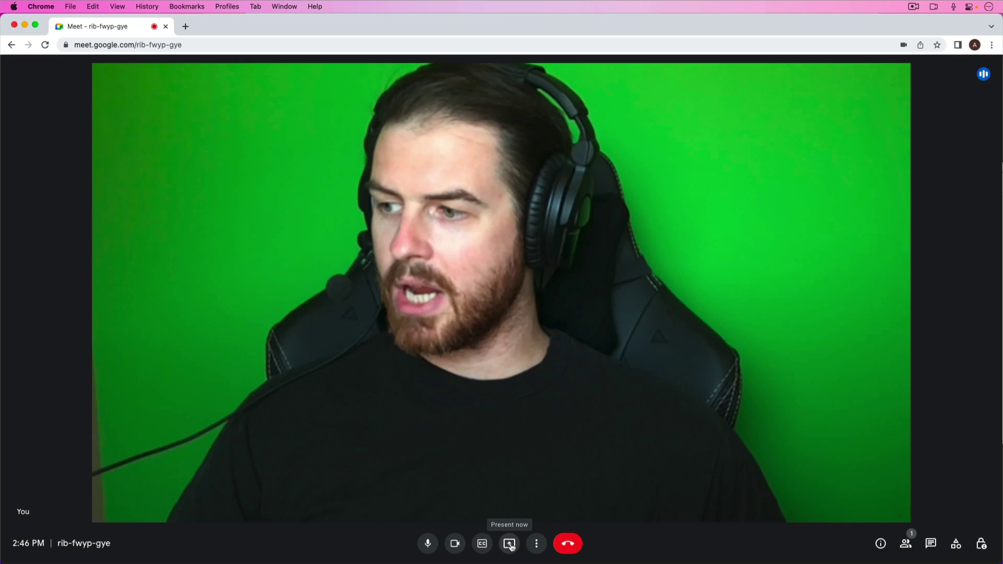
# - Present the Sample Presentation window to the meeting
pyautogui.click(510, 543)
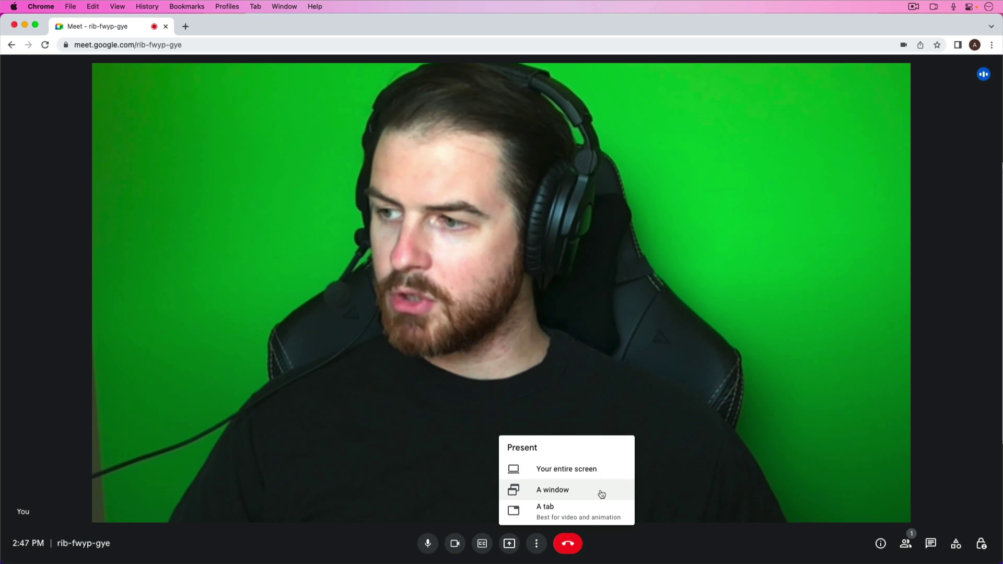
pyautogui.click(602, 494)
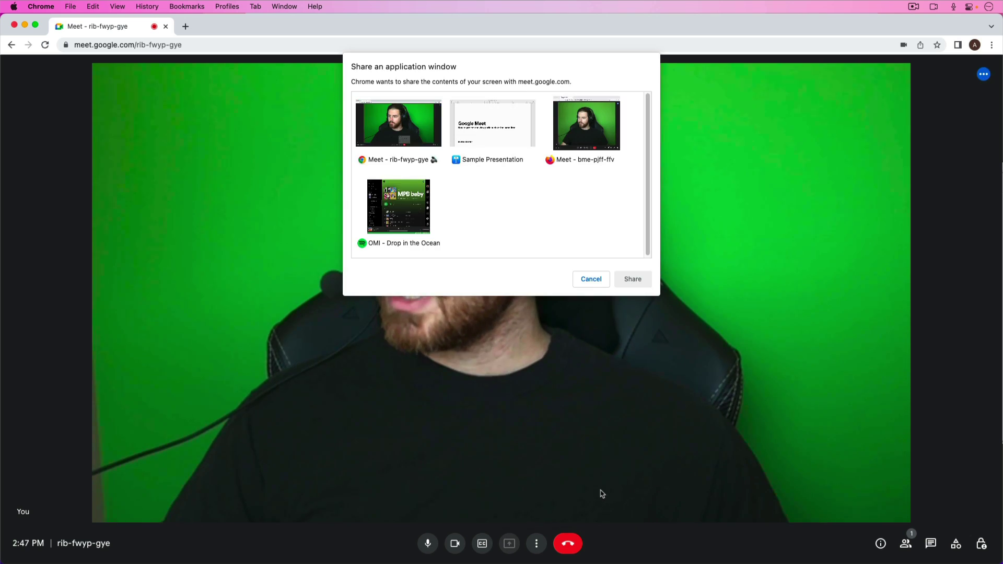
pyautogui.click(492, 133)
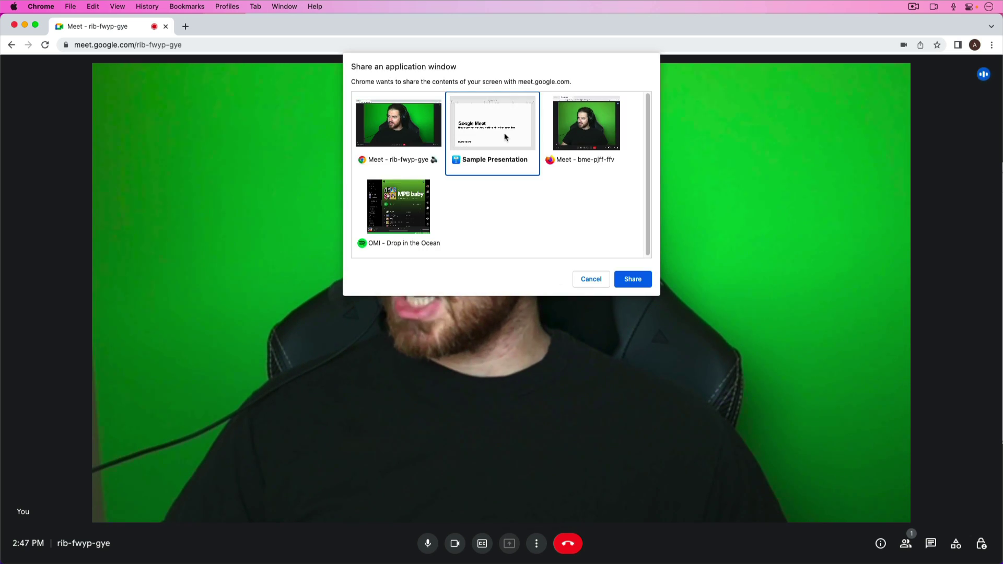
pyautogui.click(638, 279)
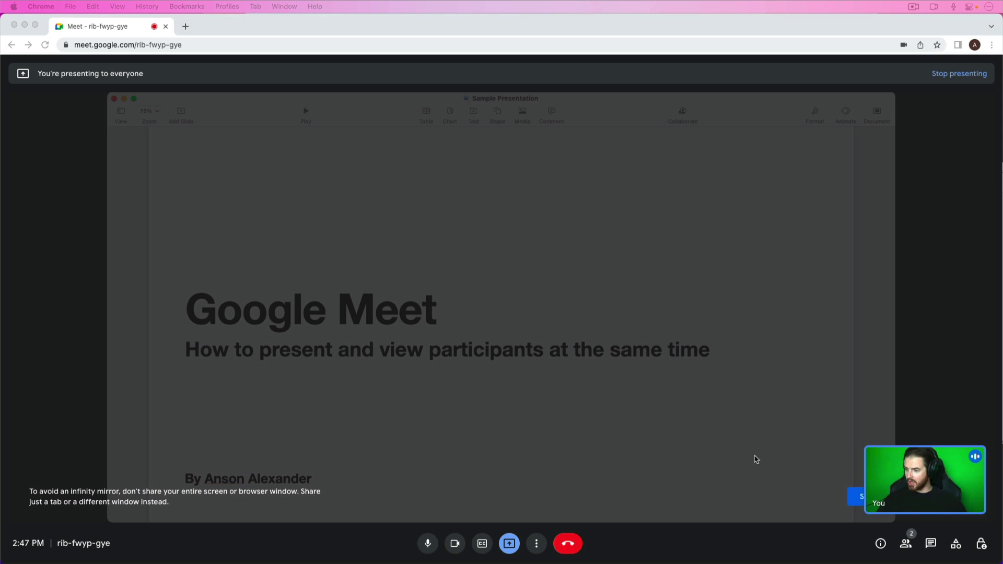
# - Set the meeting layout to Tiled and close the layout settings
pyautogui.click(535, 547)
pyautogui.click(538, 546)
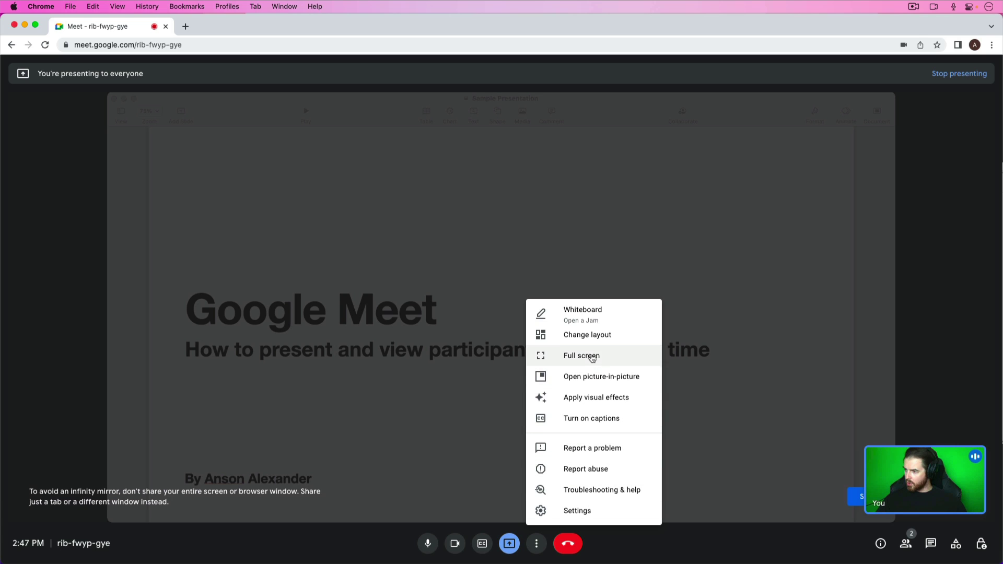
pyautogui.click(618, 338)
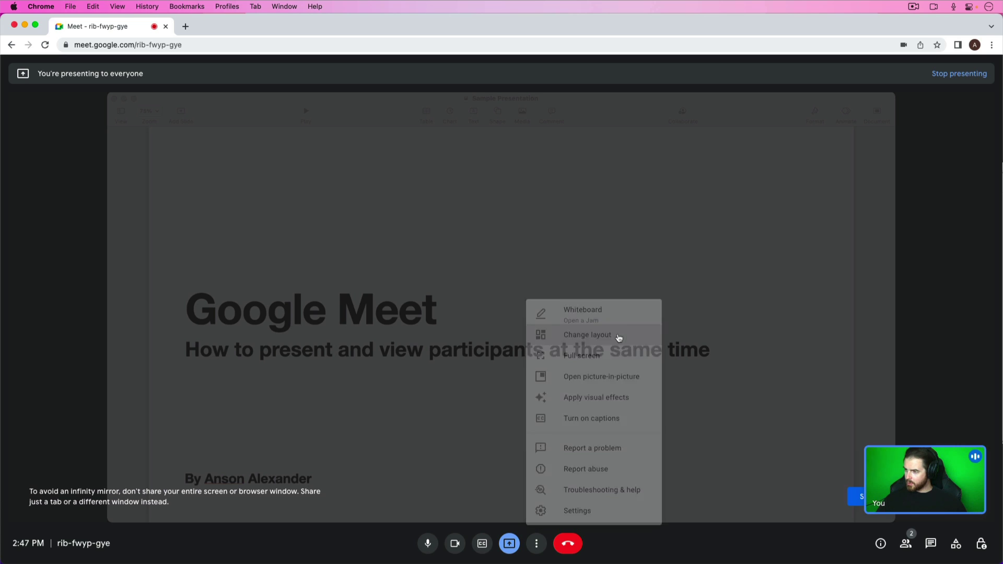
pyautogui.click(439, 288)
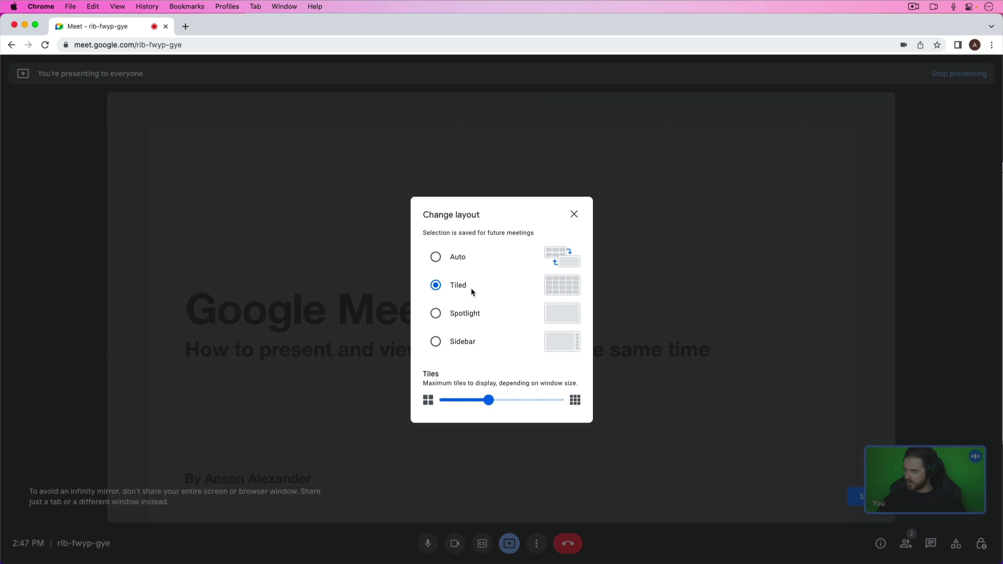
pyautogui.click(574, 215)
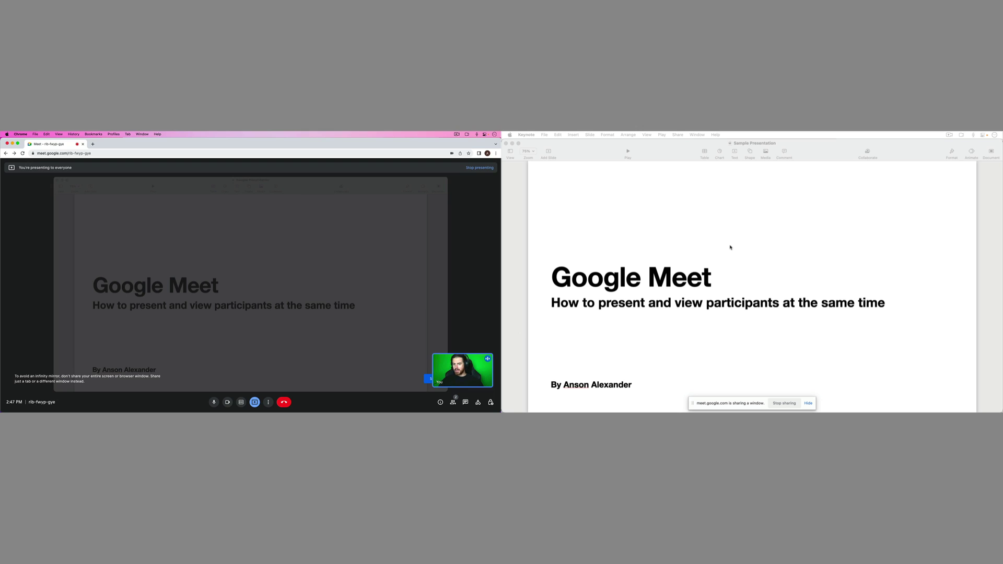
# - Switch to the Sample Presentation in Keynote, keep the Slide Only view, and enter full screen
pyautogui.click(729, 246)
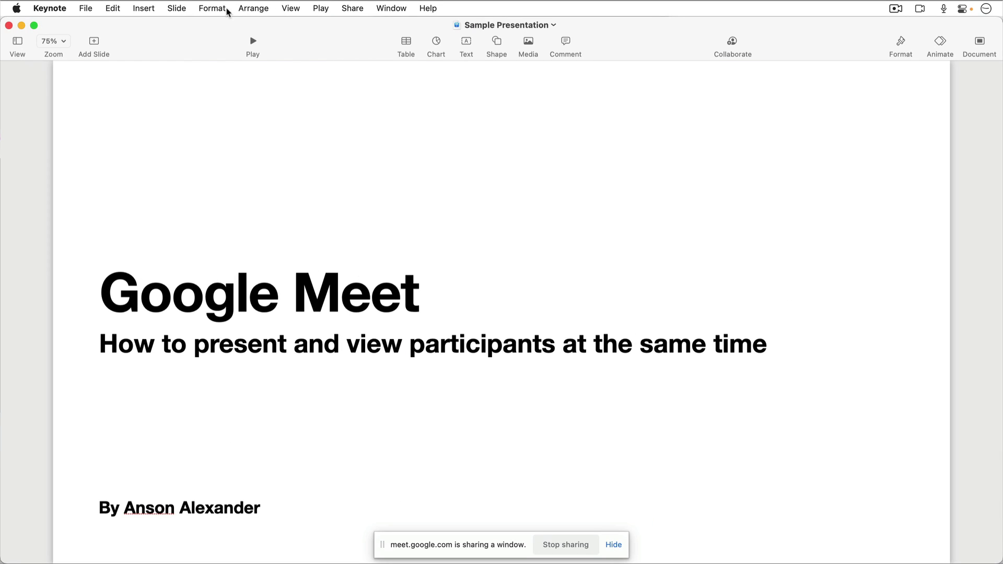
pyautogui.click(290, 9)
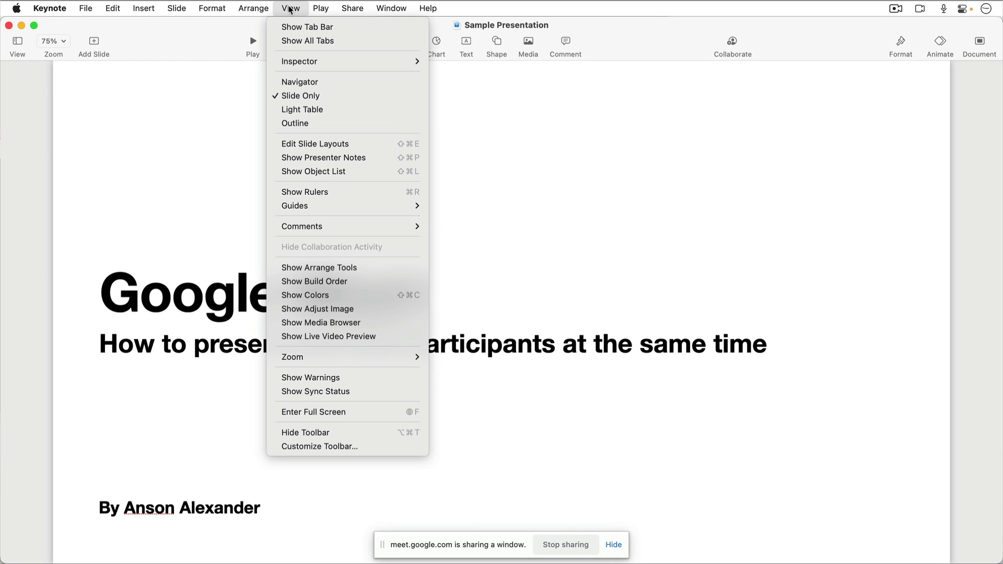
pyautogui.click(309, 97)
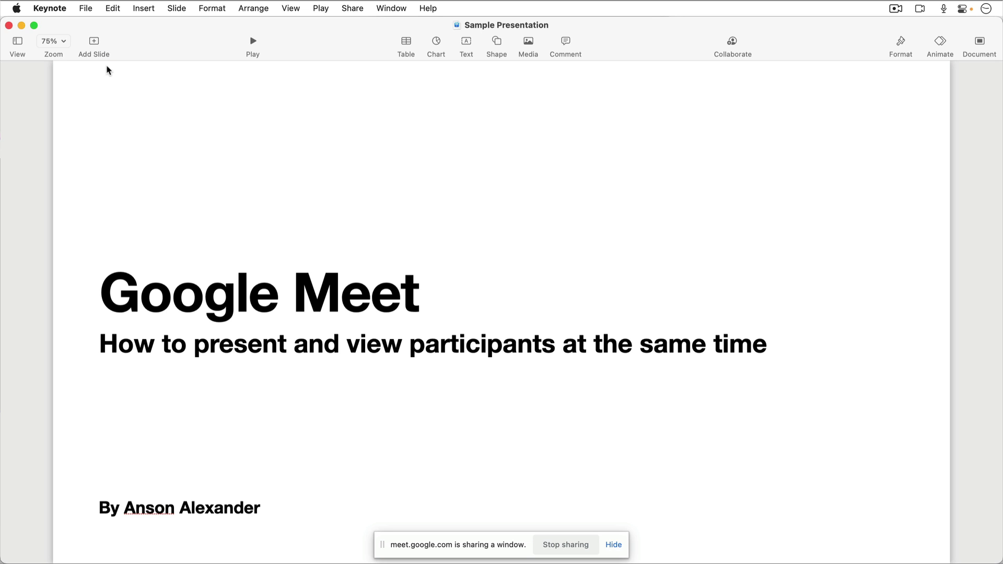
pyautogui.click(295, 9)
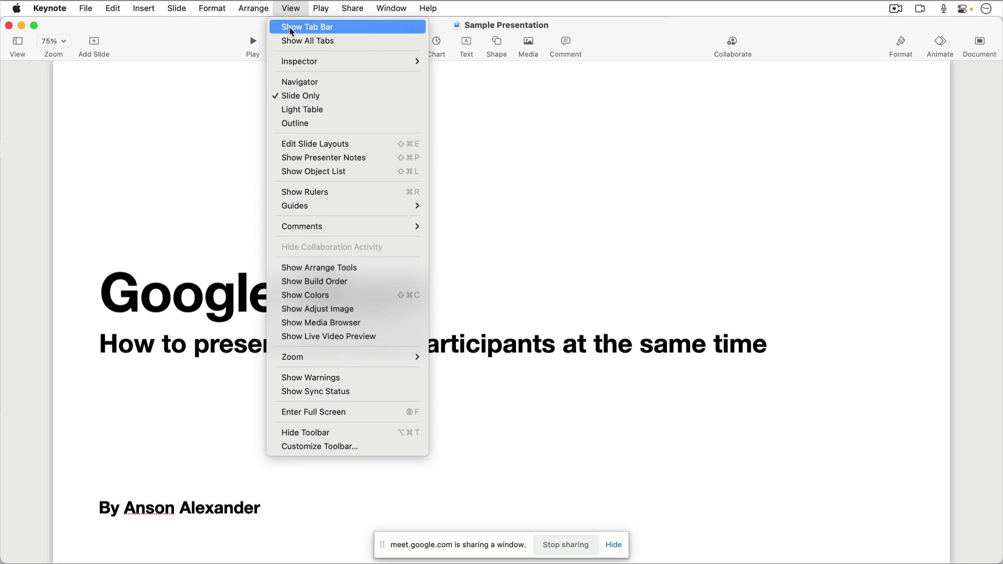
pyautogui.click(359, 415)
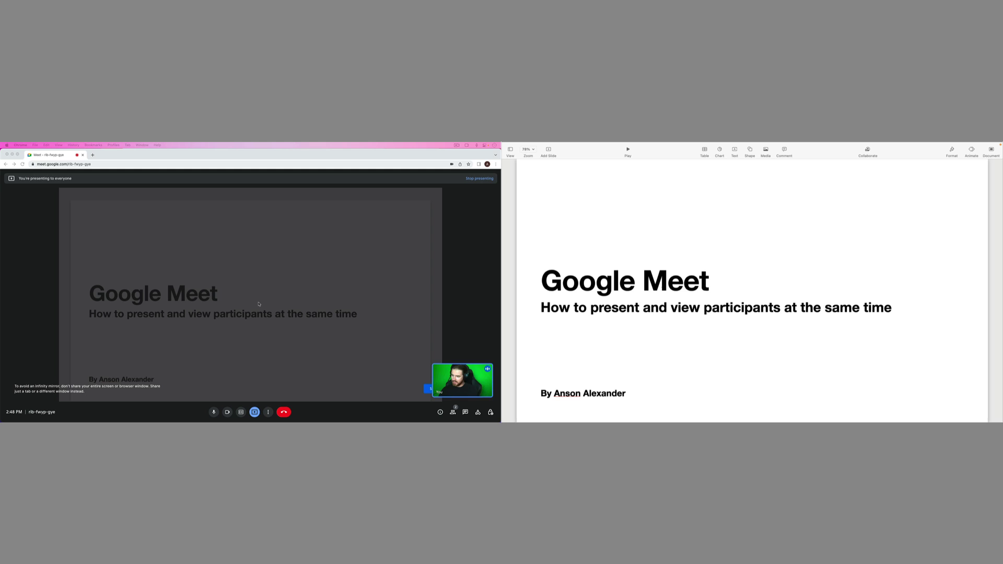
pyautogui.click(686, 262)
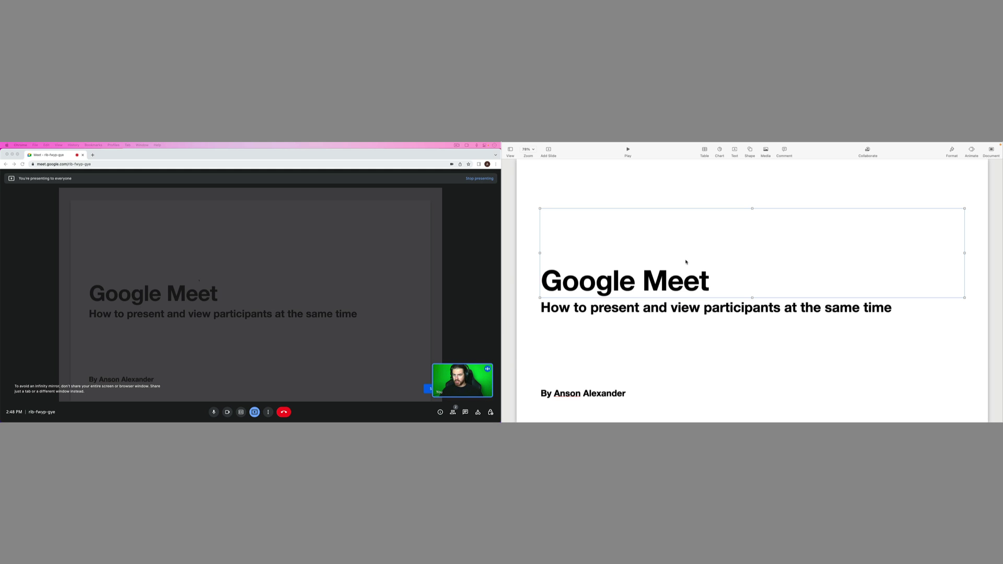
pyautogui.click(967, 319)
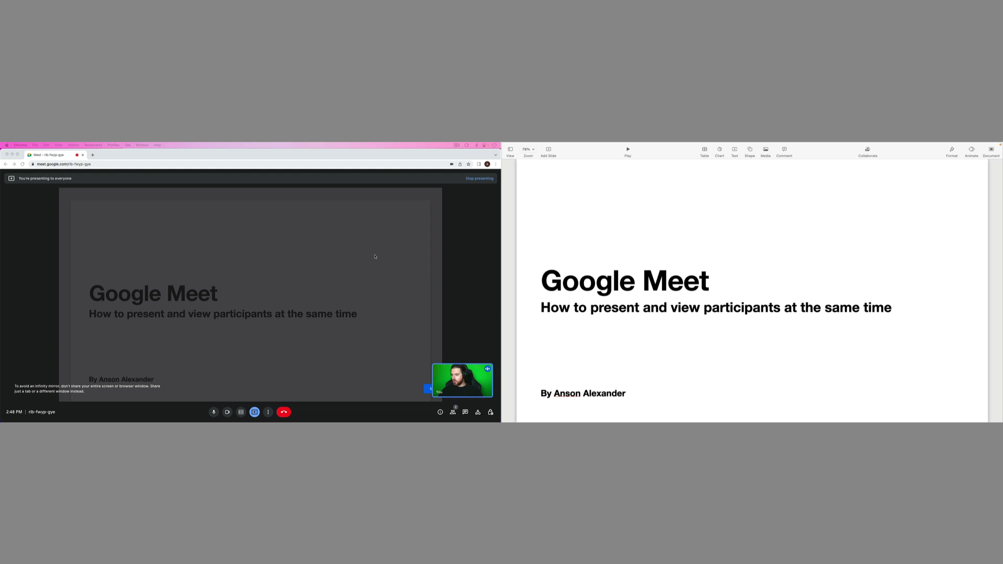
pyautogui.click(666, 234)
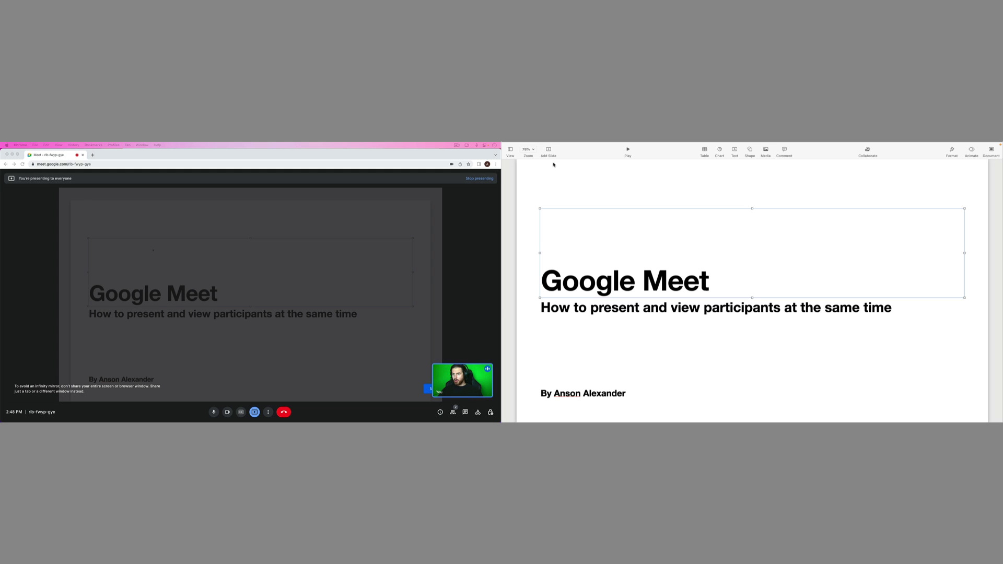
pyautogui.write('`1')
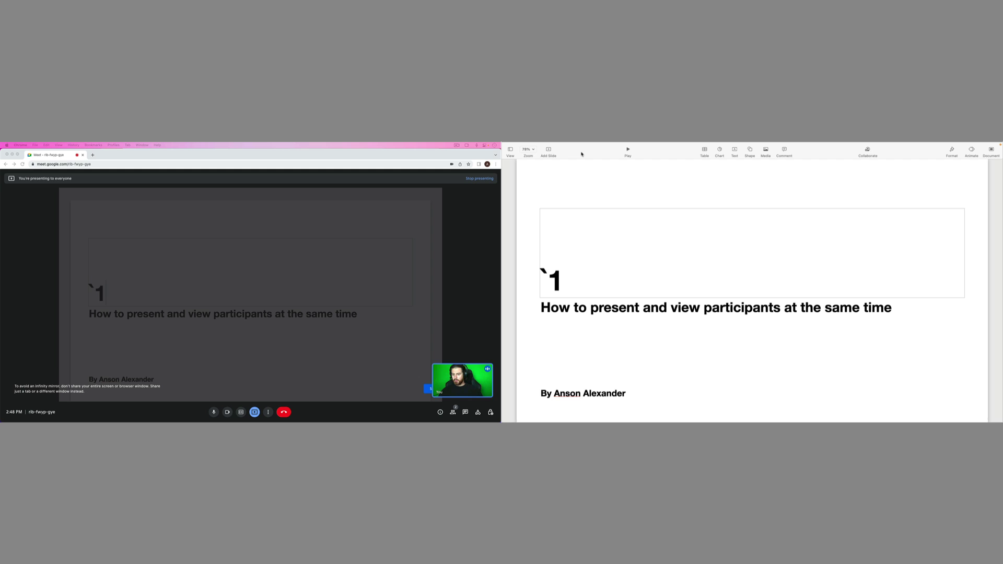
pyautogui.press('super+z')
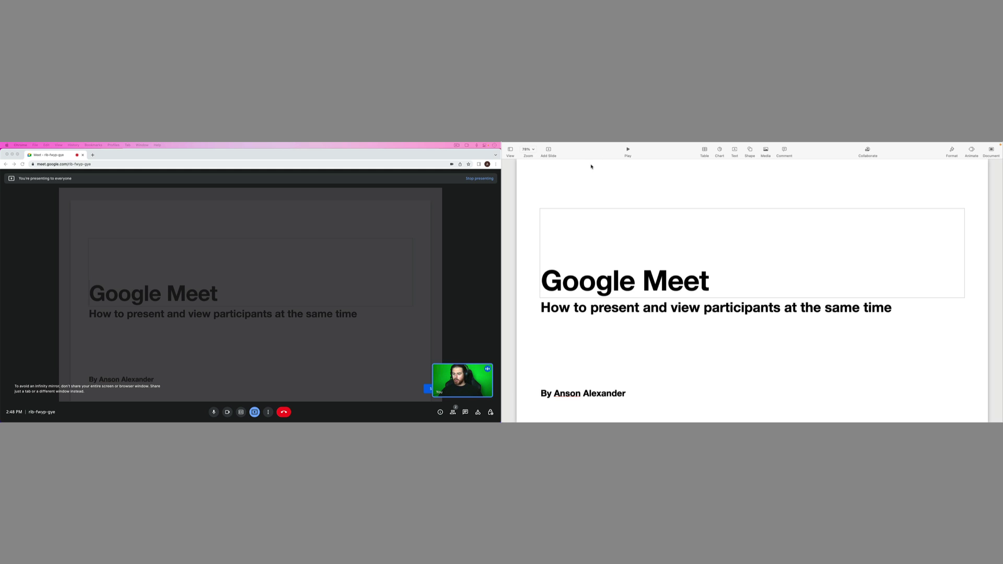
# - Exit full screen and narrow the presentation window from its left edge to make room for the meeting window
pyautogui.click(600, 166)
pyautogui.press('ctrl+super+f')
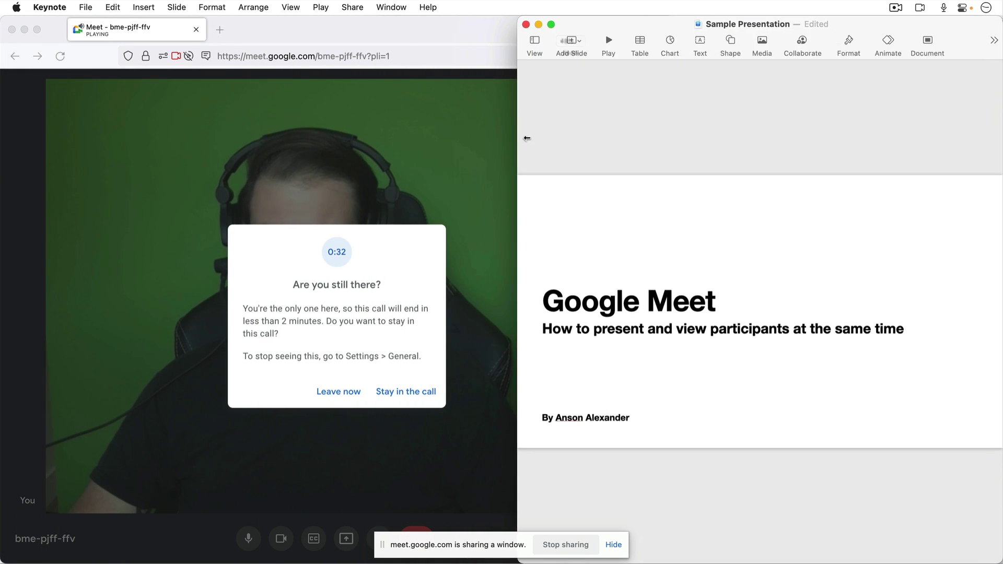
pyautogui.moveTo(526, 138); pyautogui.dragTo(592, 138)
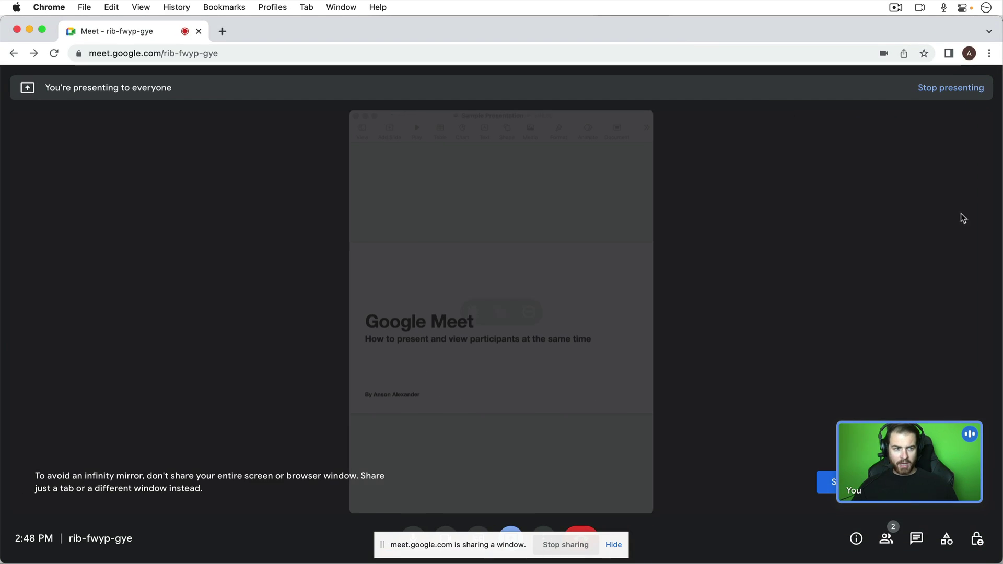
# - Narrow the meeting window to about 40% of the screen width and widen the presentation window to fill the rest
pyautogui.moveTo(1000, 221); pyautogui.dragTo(396, 241)
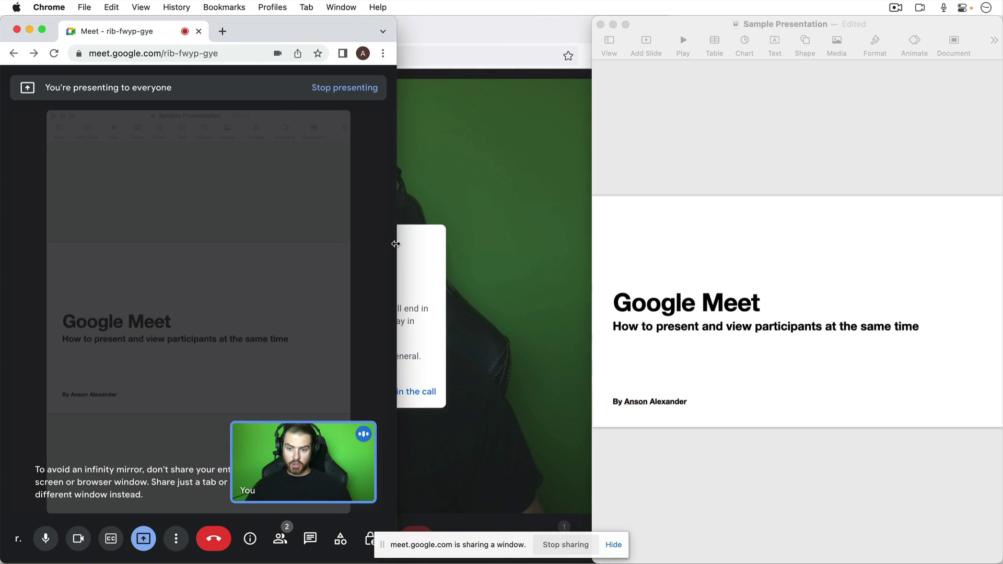
pyautogui.click(593, 231)
pyautogui.moveTo(589, 221); pyautogui.dragTo(394, 237)
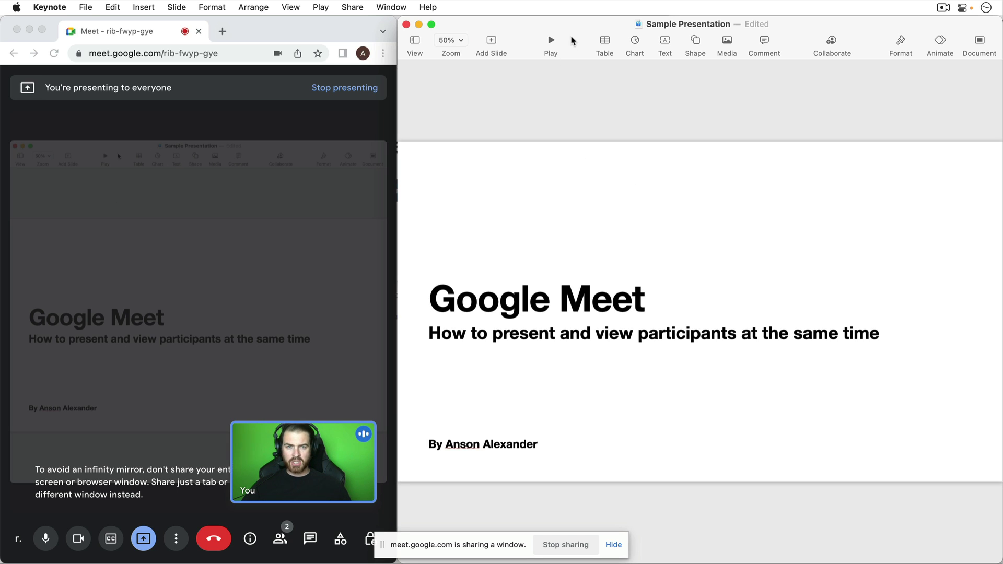
# - Show the presentation in full screen and return to the side-by-side window arrangement
pyautogui.click(291, 8)
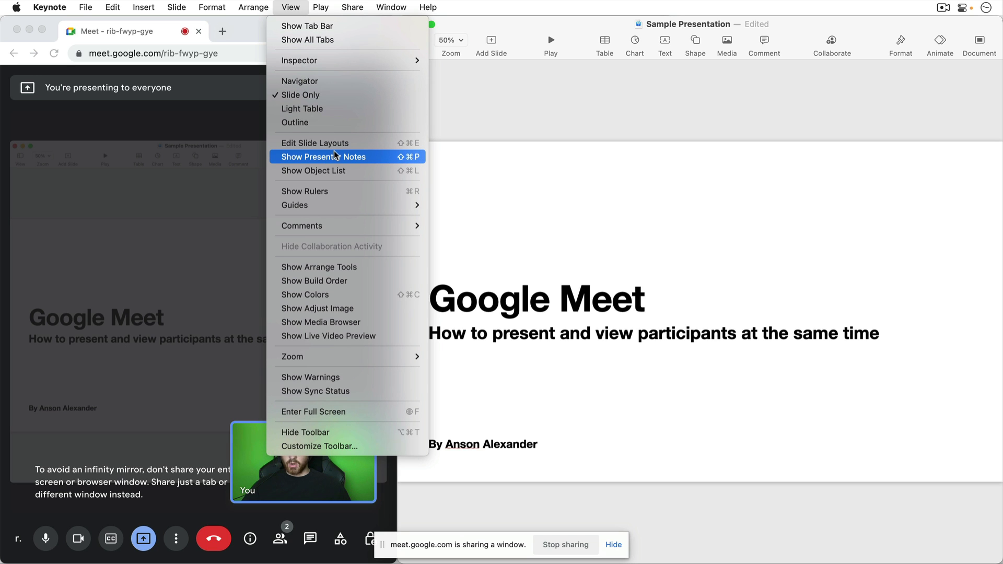
pyautogui.click(383, 411)
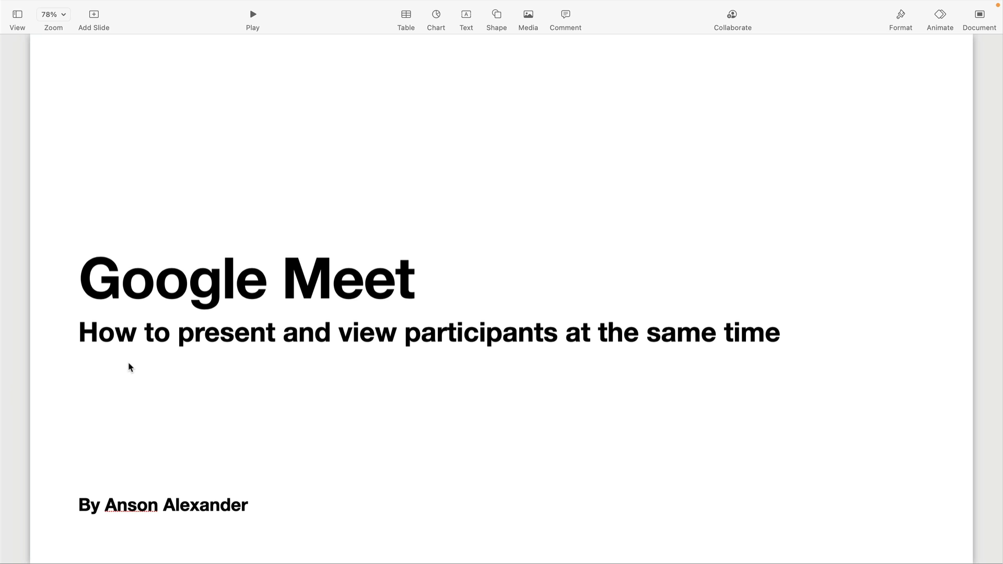
pyautogui.press('ctrl+super+f')
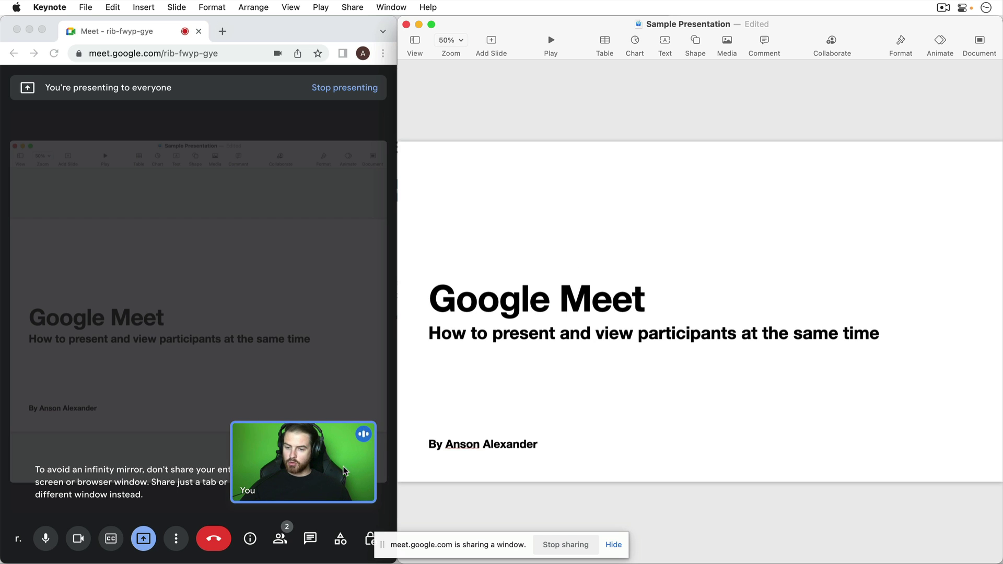
# - Stop presenting the Sample Presentation window in the meeting and bring up the choices for presenting again
pyautogui.click(143, 541)
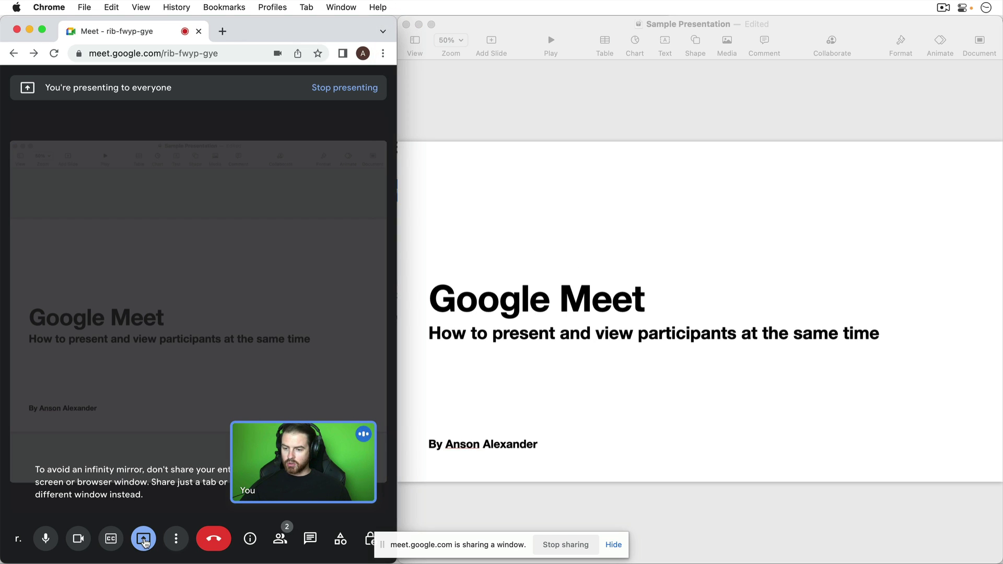
pyautogui.click(164, 505)
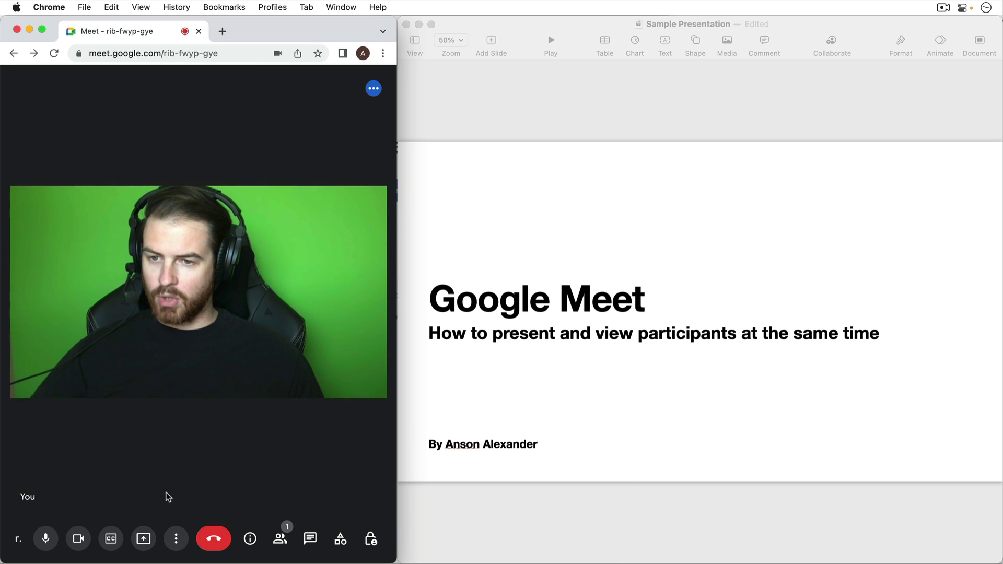
pyautogui.click(143, 539)
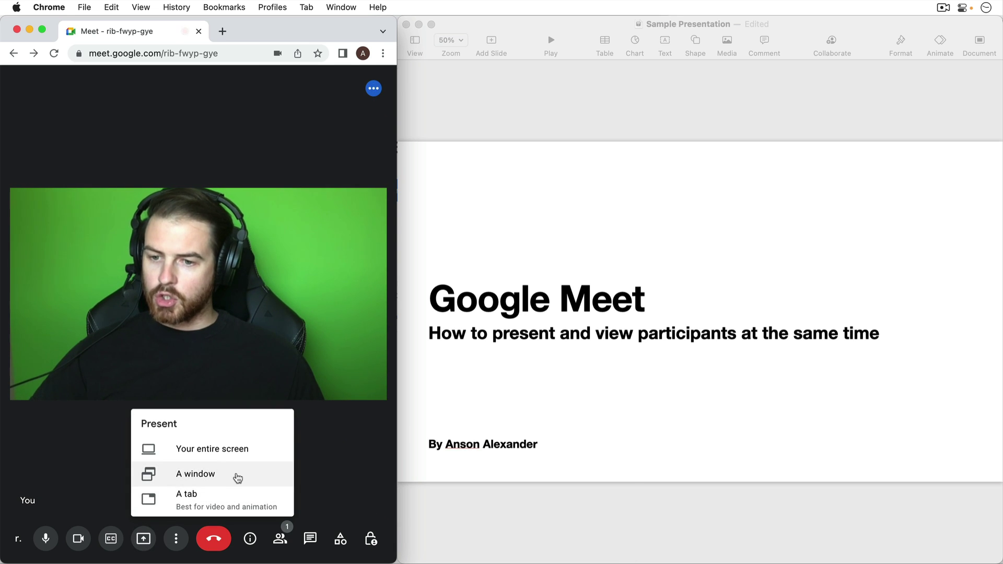